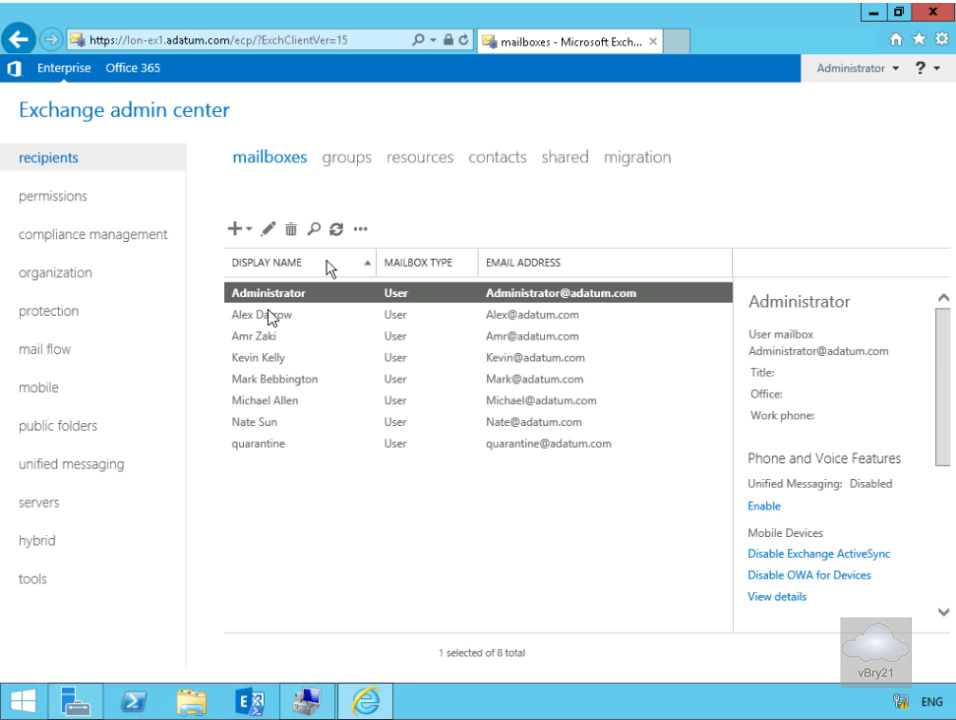
- Show the mailbox databases on LON-EX1 and LON-EX2 under servers > databases
{"action": "left_click", "coordinate": [41, 507]}
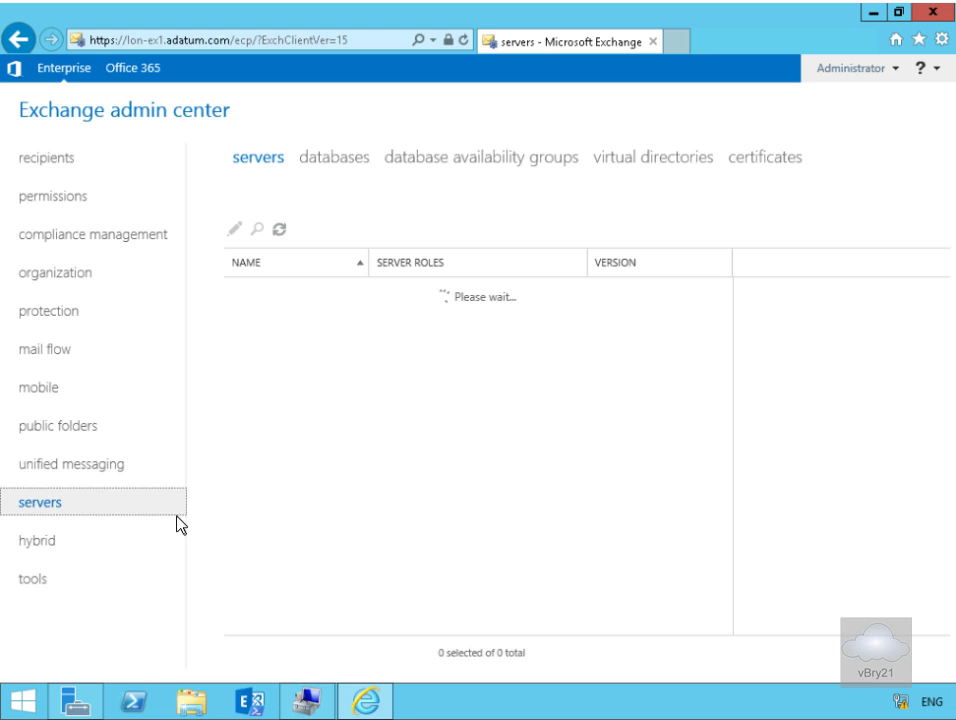
{"action": "left_click", "coordinate": [346, 168]}
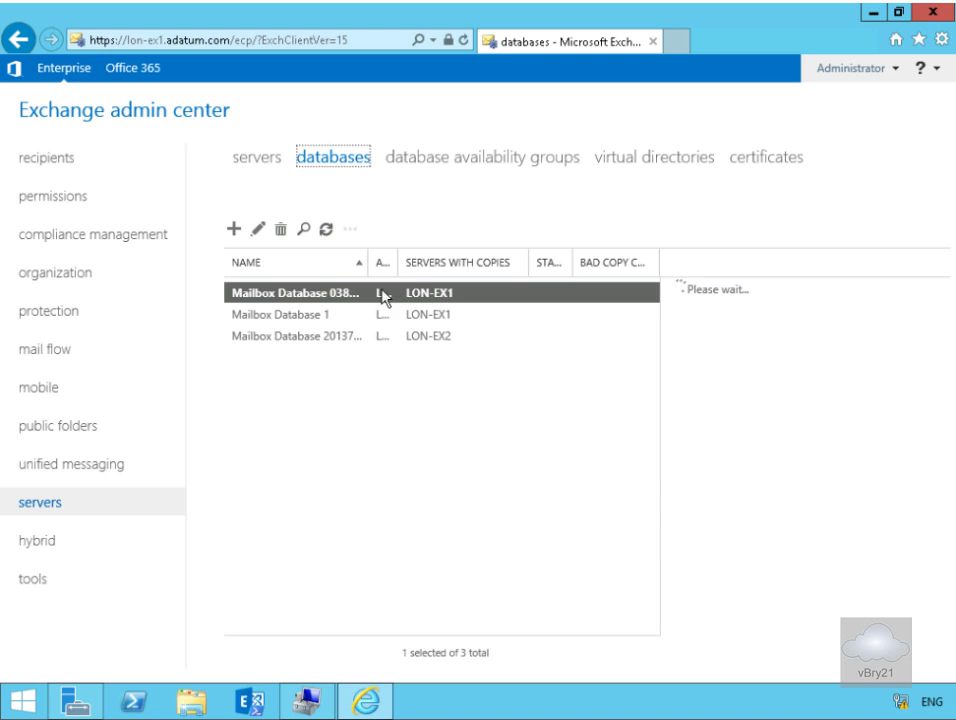
- Create mailbox database DB2 on LON-EX1, with the file at e:\DB2\DB2.edb and logs in F:\Logs\DB2
{"action": "left_click", "coordinate": [233, 230]}
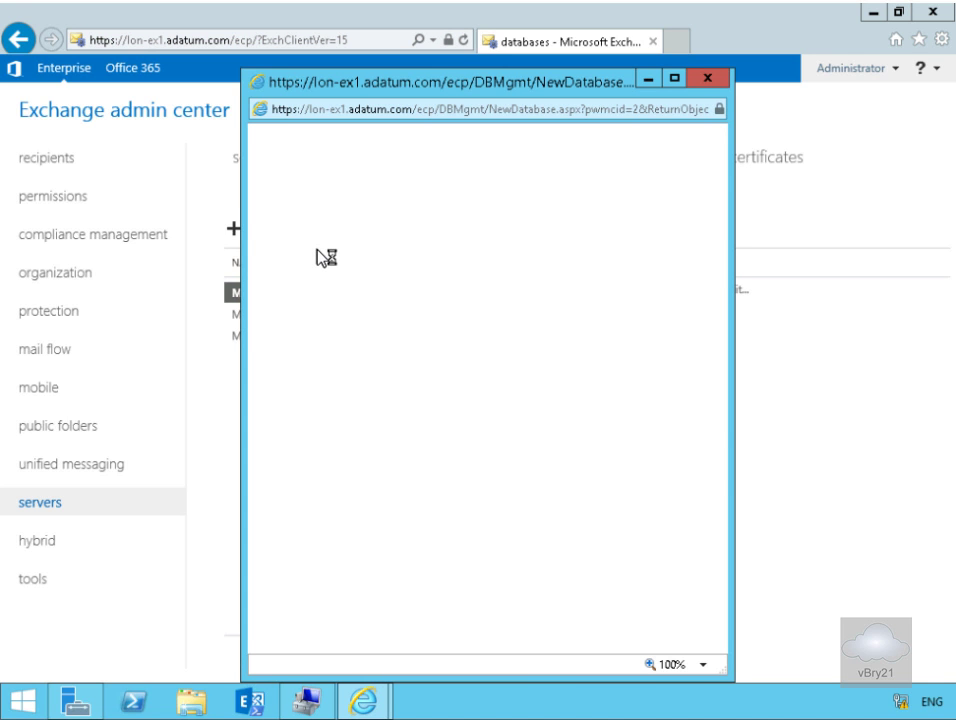
{"action": "left_click", "coordinate": [412, 81]}
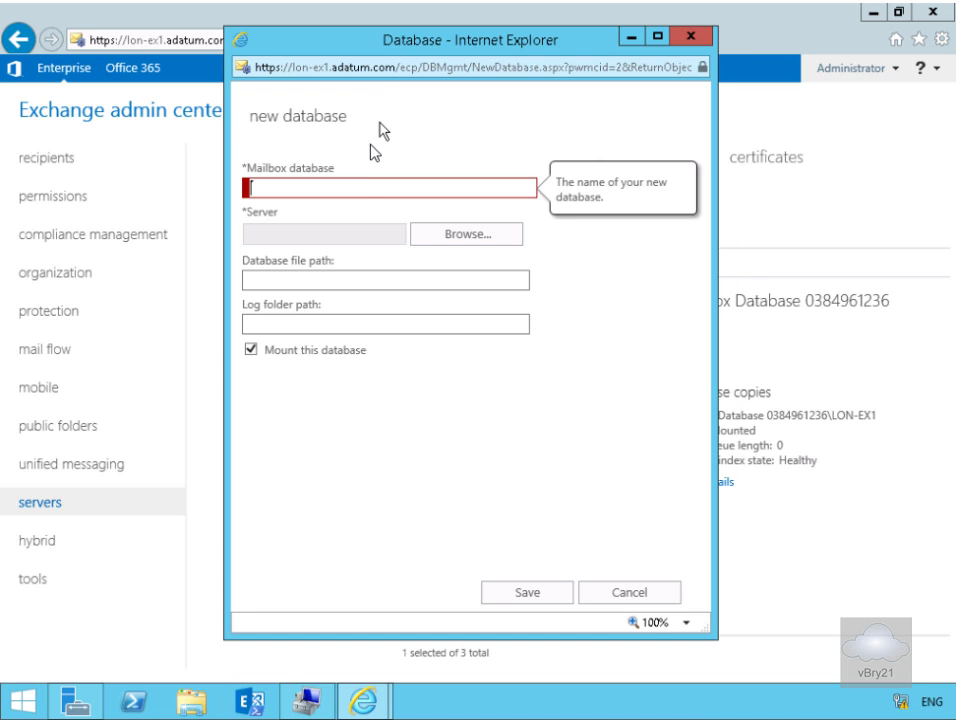
{"action": "left_click", "coordinate": [360, 186]}
{"action": "type", "text": "DB2"}
{"action": "left_click", "coordinate": [481, 240]}
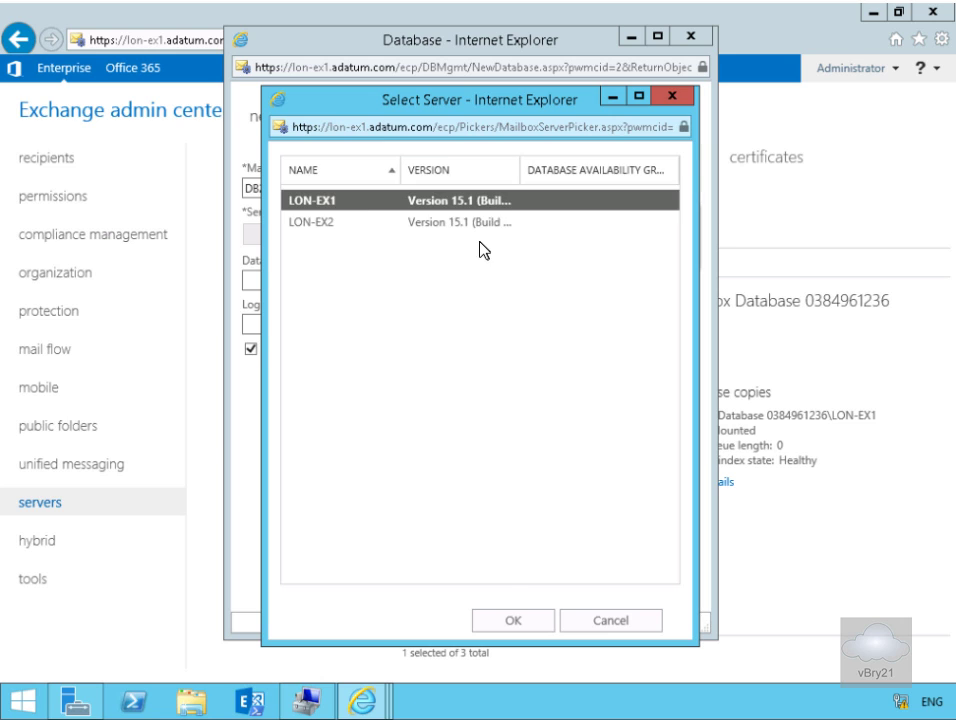
{"action": "left_click", "coordinate": [369, 203]}
{"action": "left_click", "coordinate": [512, 618]}
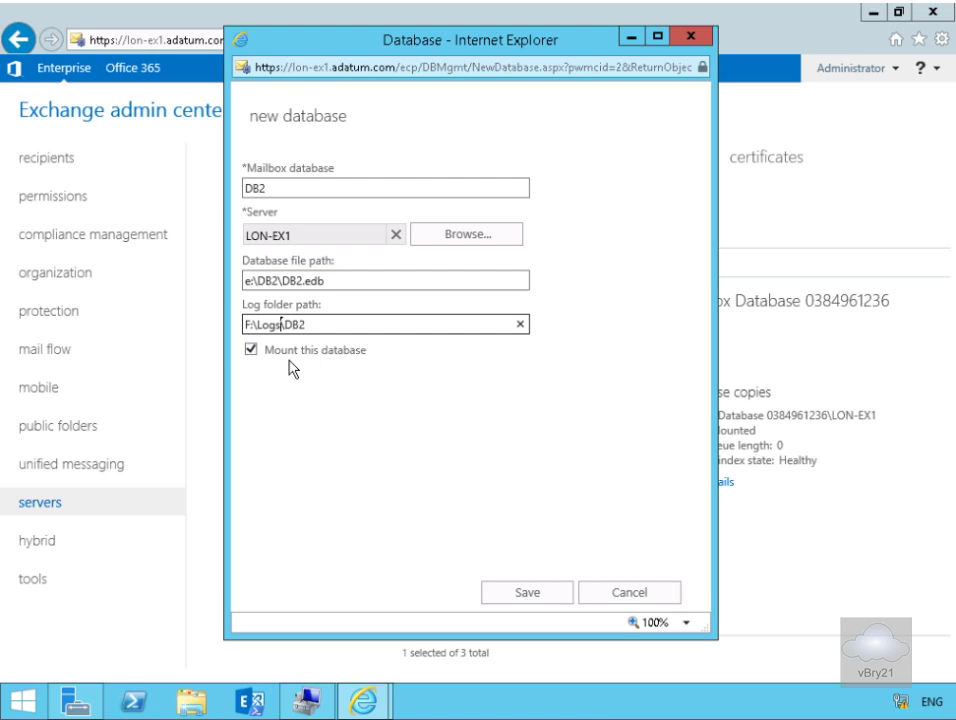
{"action": "left_click", "coordinate": [526, 593]}
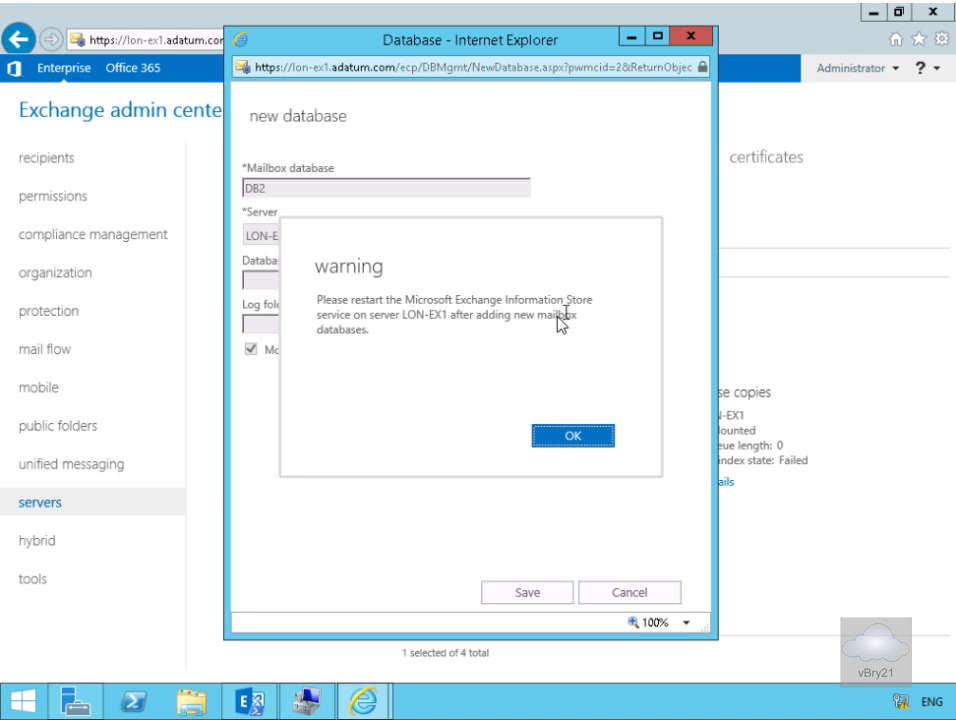
{"action": "left_click", "coordinate": [567, 438]}
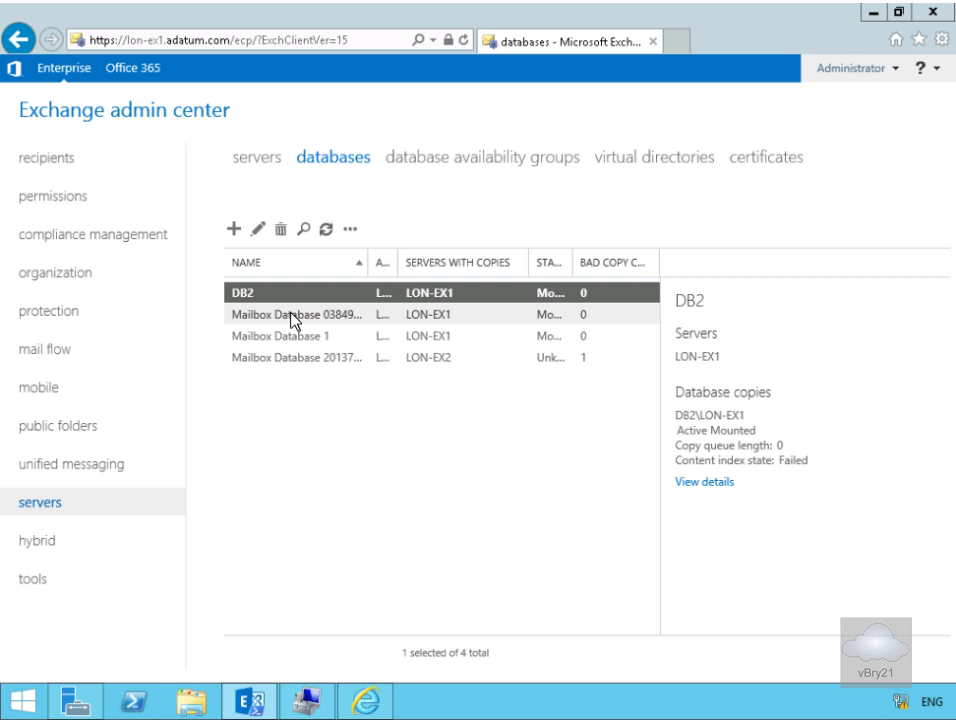
- Open DB2's properties and scroll its general page to the servers hosting a copy
{"action": "left_click", "coordinate": [257, 228]}
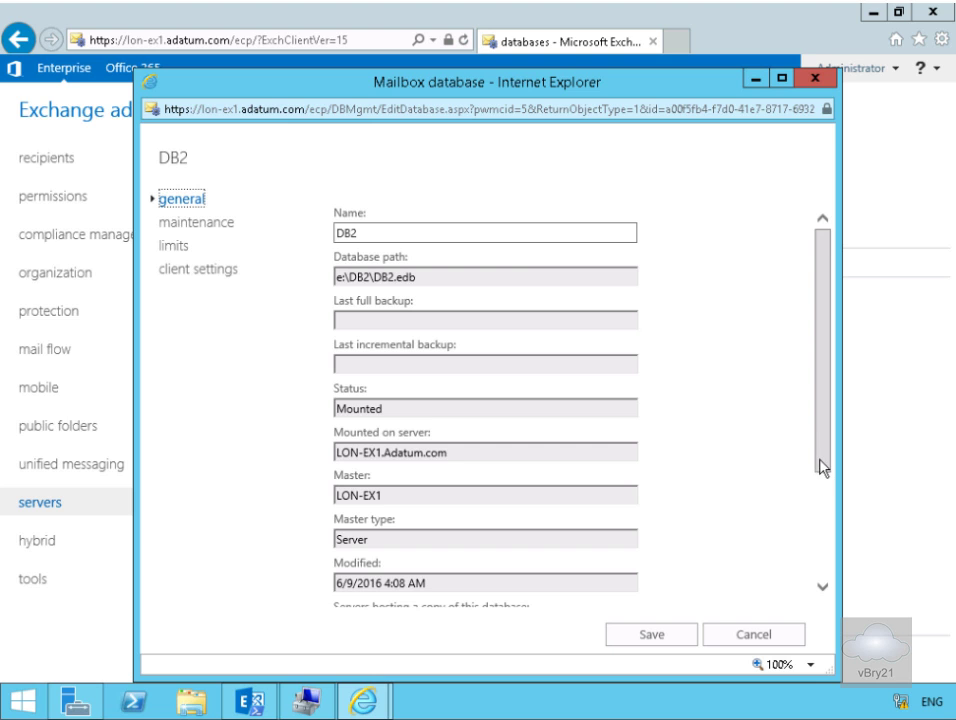
{"action": "left_click_drag", "start_coordinate": [817, 455], "coordinate": [820, 572]}
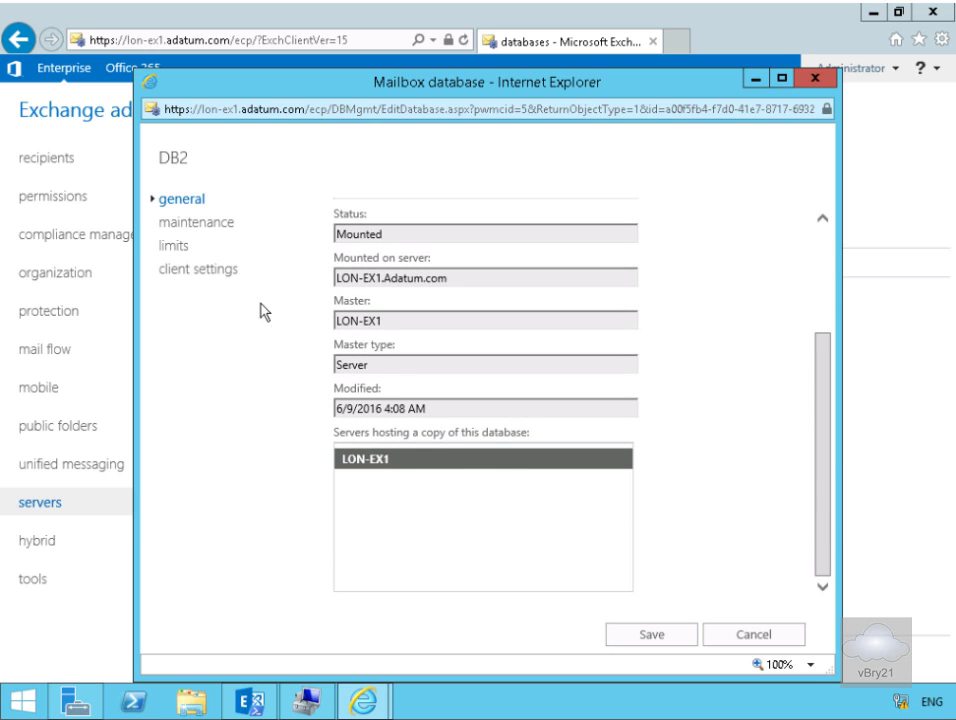
- Show DB2's maintenance page: a daily 1–5 AM schedule with background maintenance enabled
{"action": "left_click", "coordinate": [220, 222]}
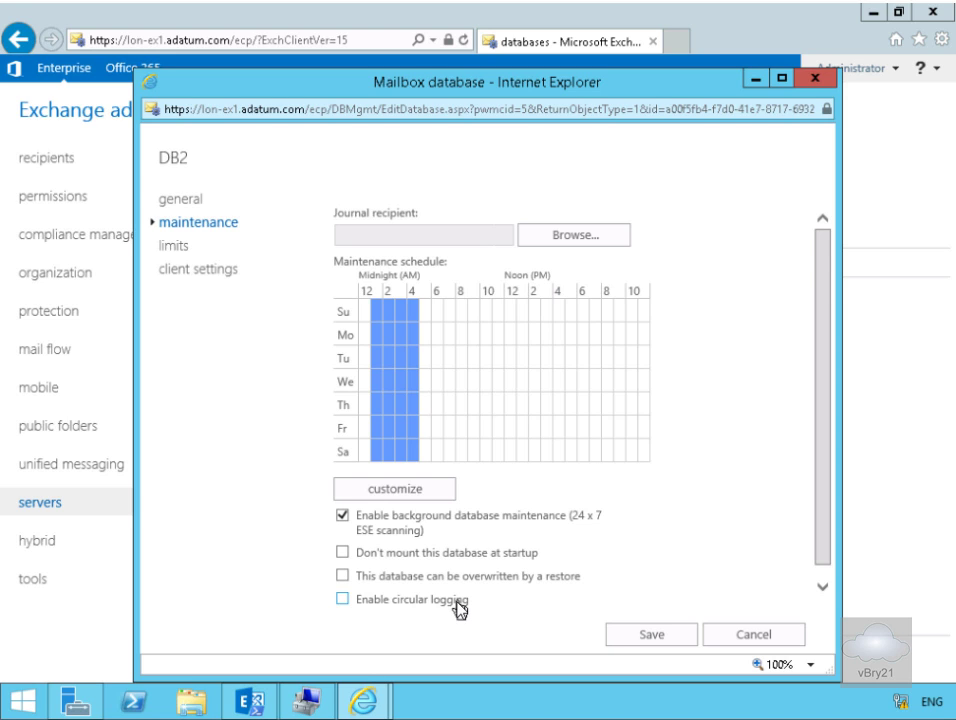
- Check DB2's limits, including deleted mailbox retention, and client settings, then cancel without saving
{"action": "left_click", "coordinate": [177, 246]}
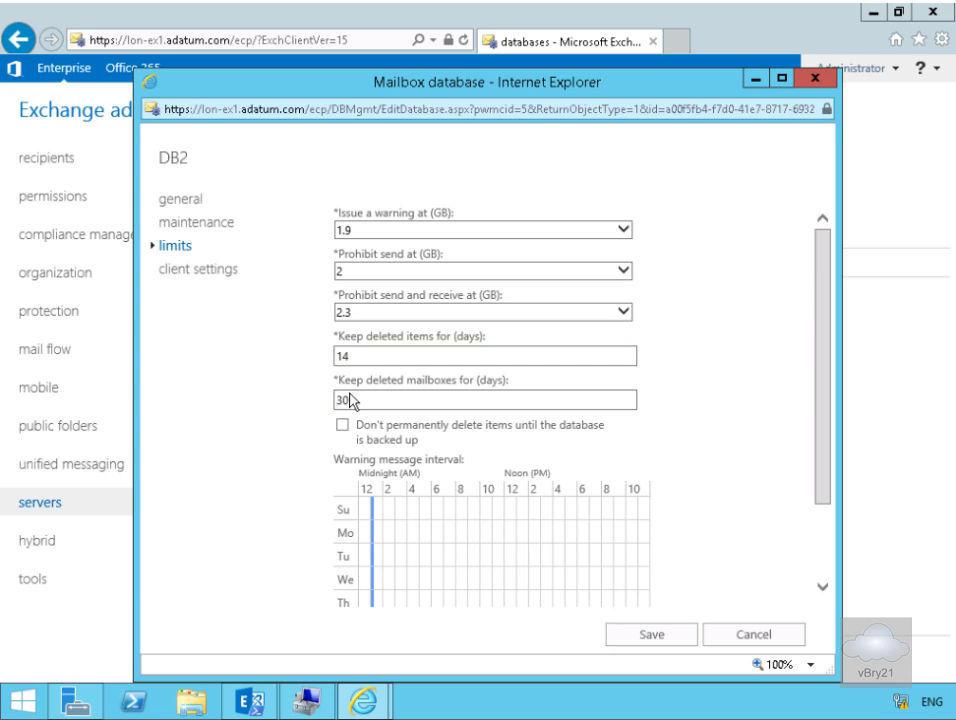
{"action": "left_click", "coordinate": [351, 396]}
{"action": "left_click", "coordinate": [211, 270]}
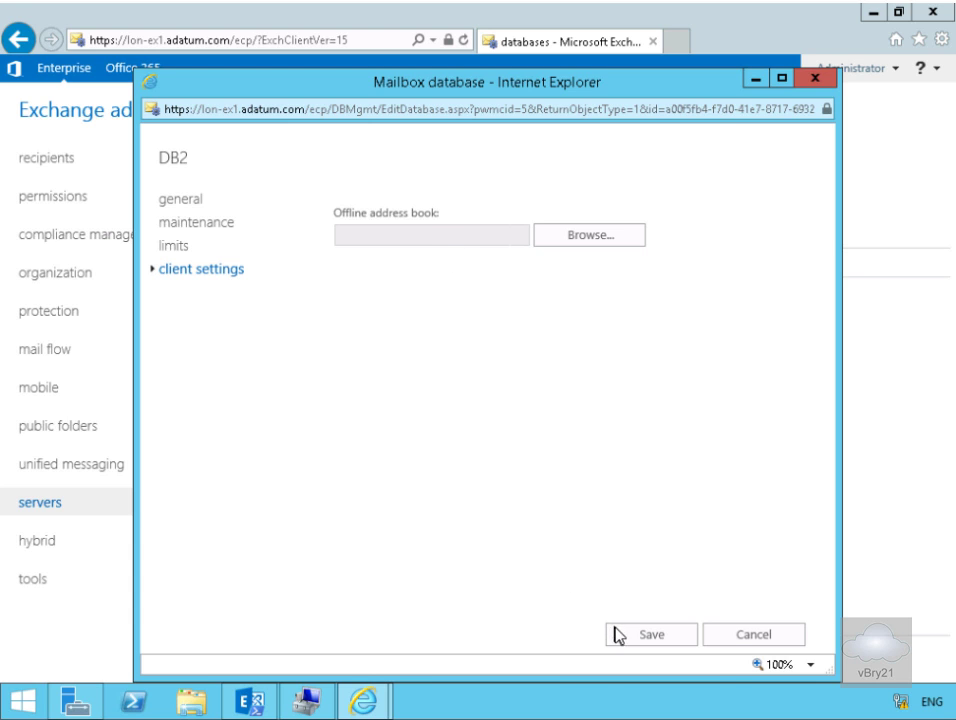
{"action": "left_click", "coordinate": [745, 637]}
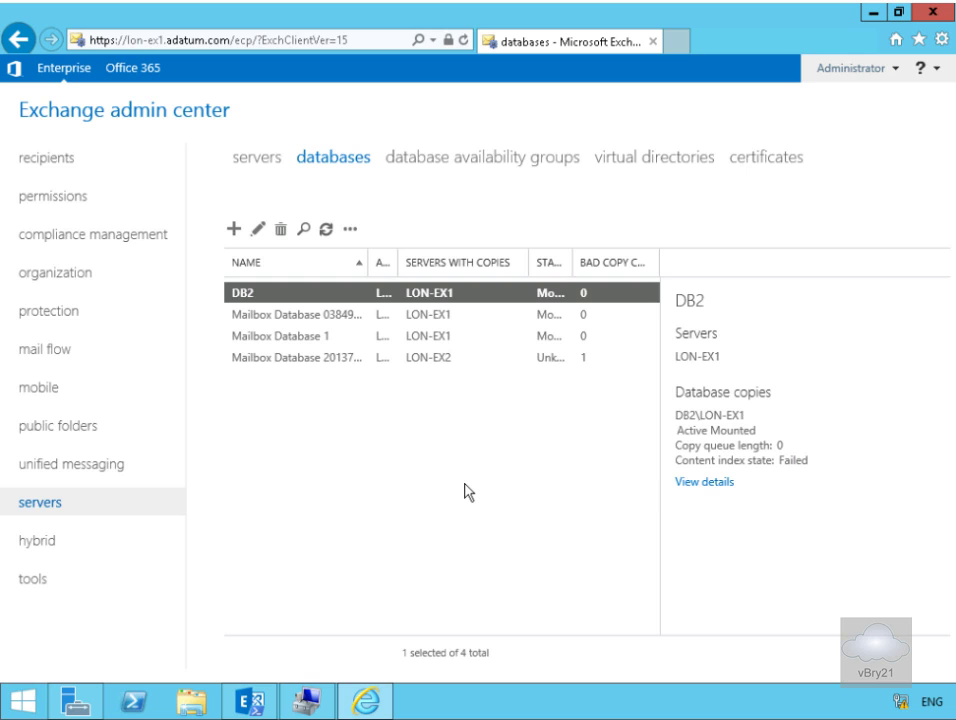
- In the shell, run Set-MailboxDatabase on DB2: 20-day retention, circular logging, 2.2GB send quota
{"action": "left_click", "coordinate": [249, 700]}
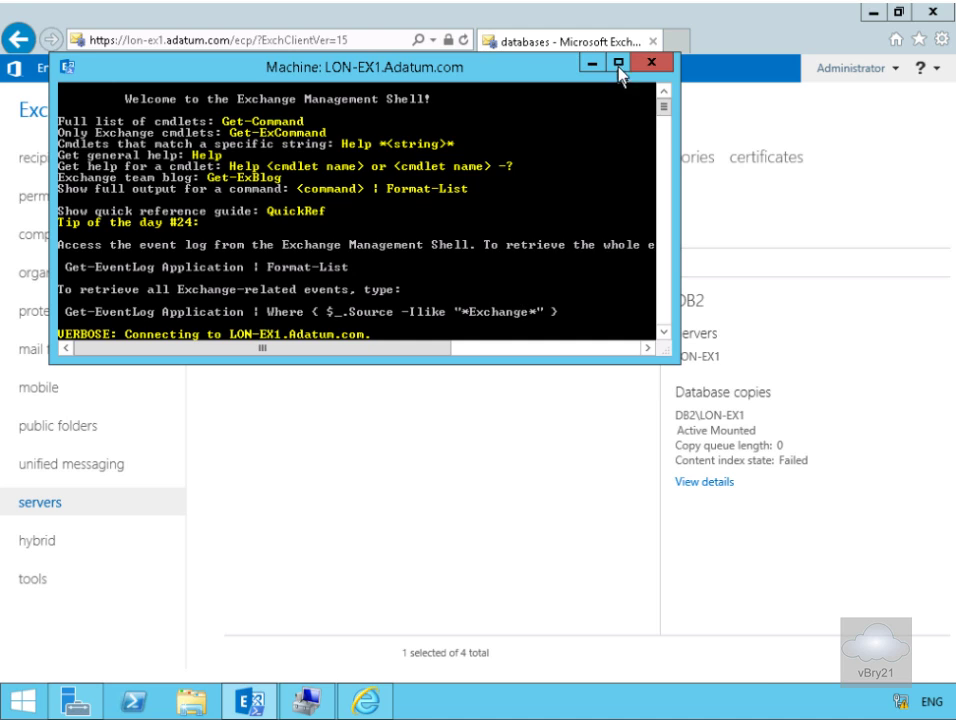
{"action": "left_click", "coordinate": [618, 62]}
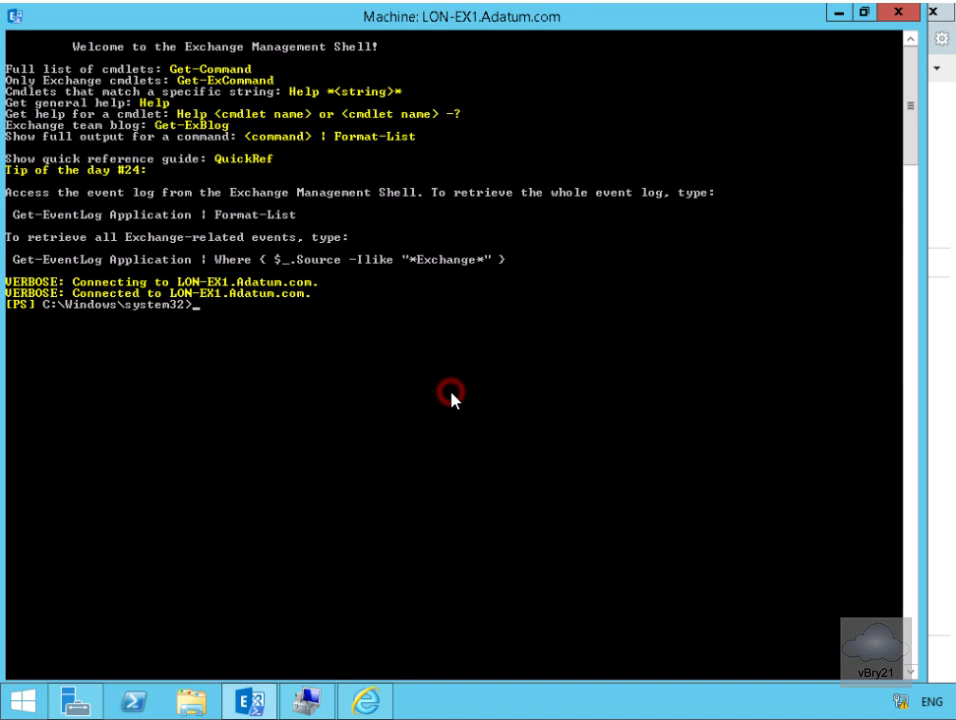
{"action": "type", "text": "cls"}
{"action": "key", "text": "Return"}
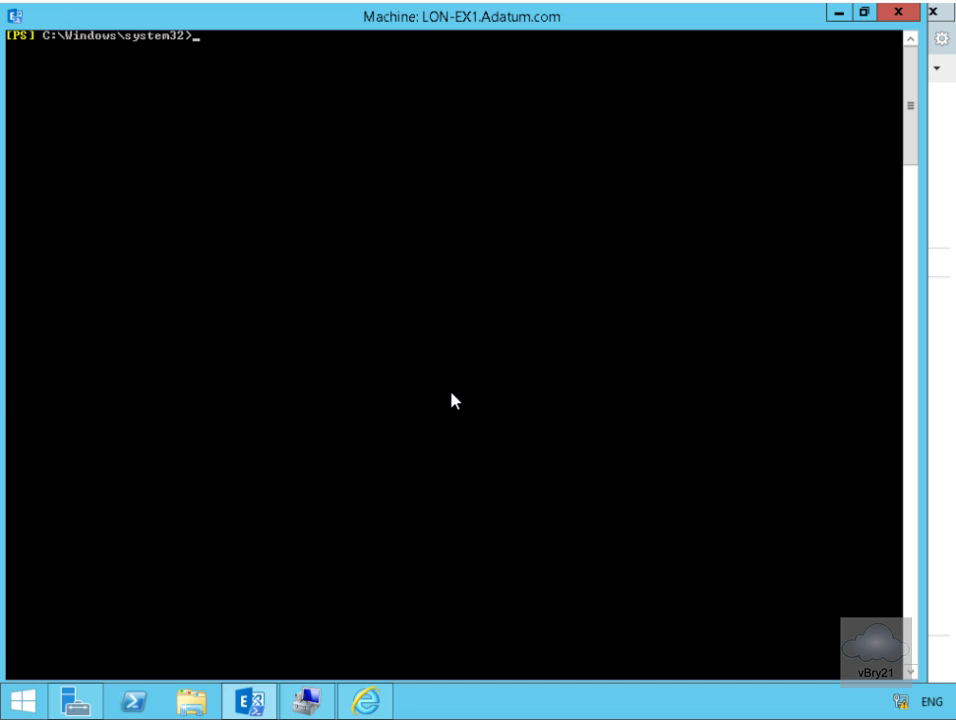
{"action": "right_click", "coordinate": [450, 400]}
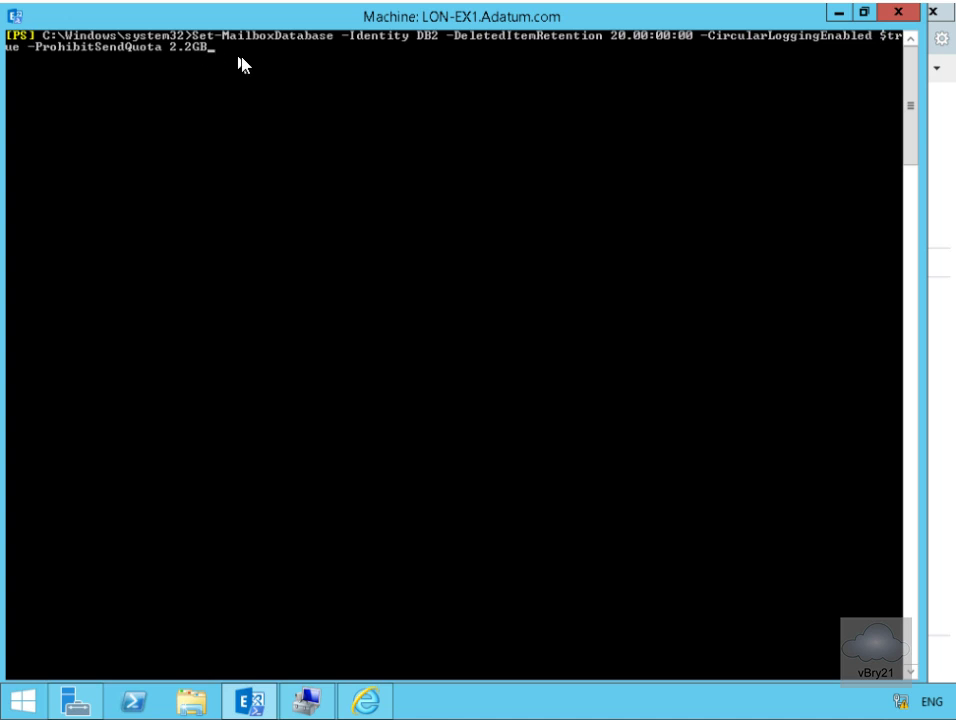
{"action": "key", "text": "Return"}
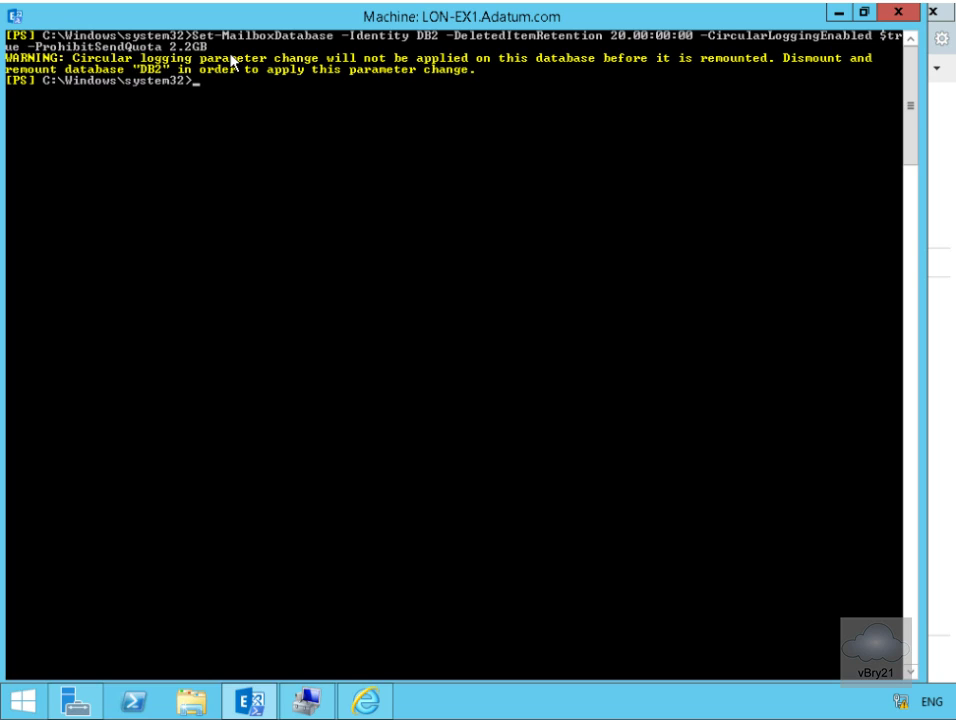
- Dismount database DB2 with Dismount-Database -Identity DB2, confirming with y
{"action": "type", "text": "cls"}
{"action": "key", "text": "Return"}
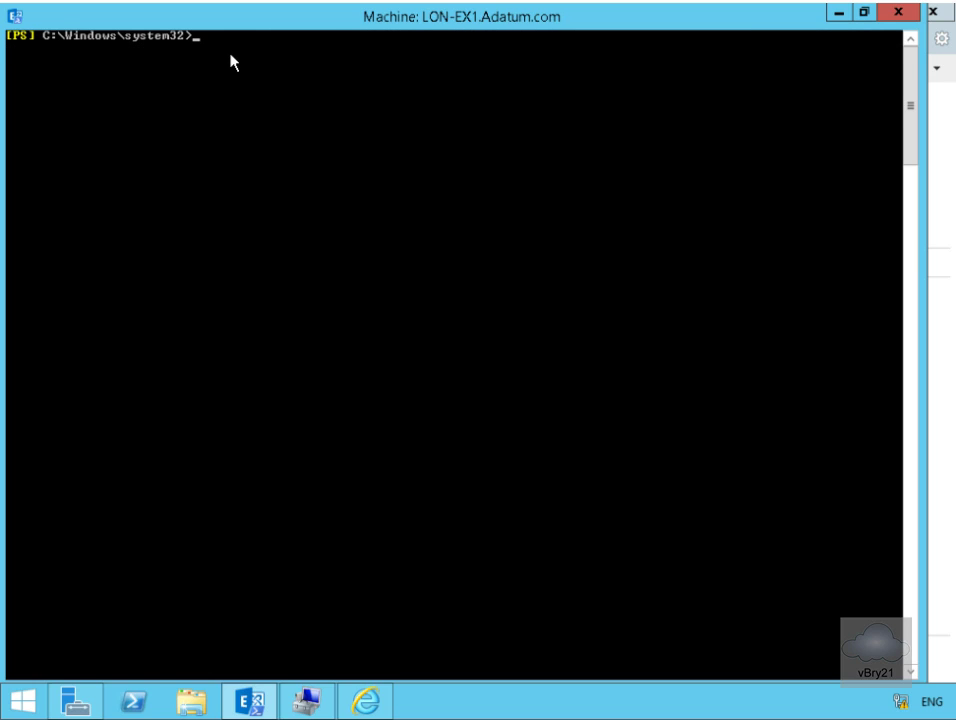
{"action": "right_click", "coordinate": [230, 62]}
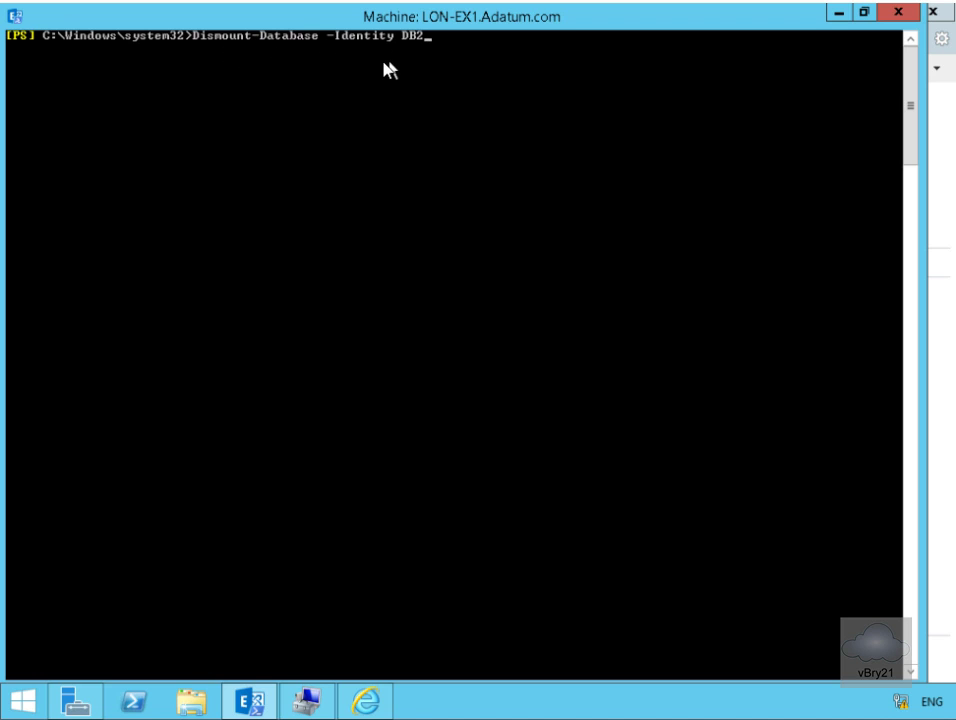
{"action": "key", "text": "Return"}
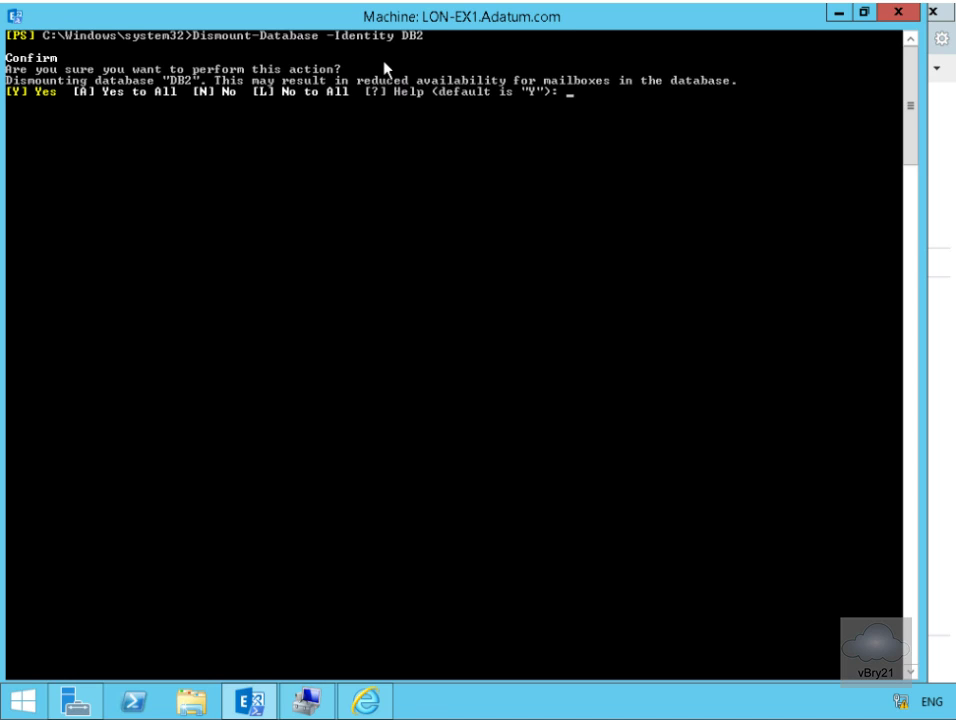
{"action": "type", "text": "y"}
{"action": "key", "text": "Return"}
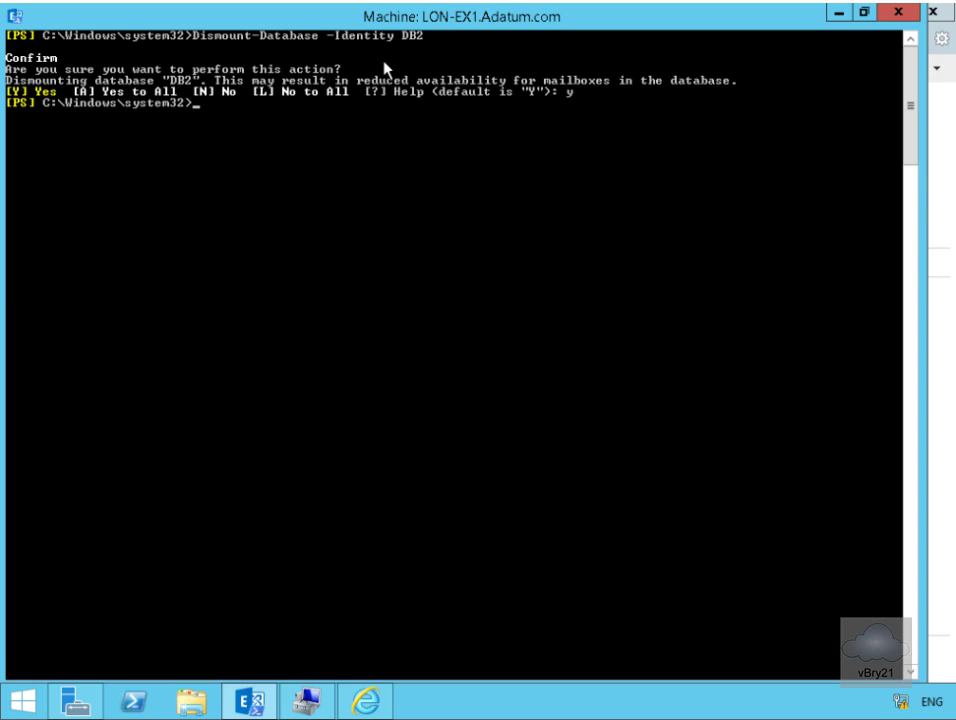
- Mount DB2 again with Mount-Database -Identity DB2
{"action": "type", "text": "cls"}
{"action": "key", "text": "Return"}
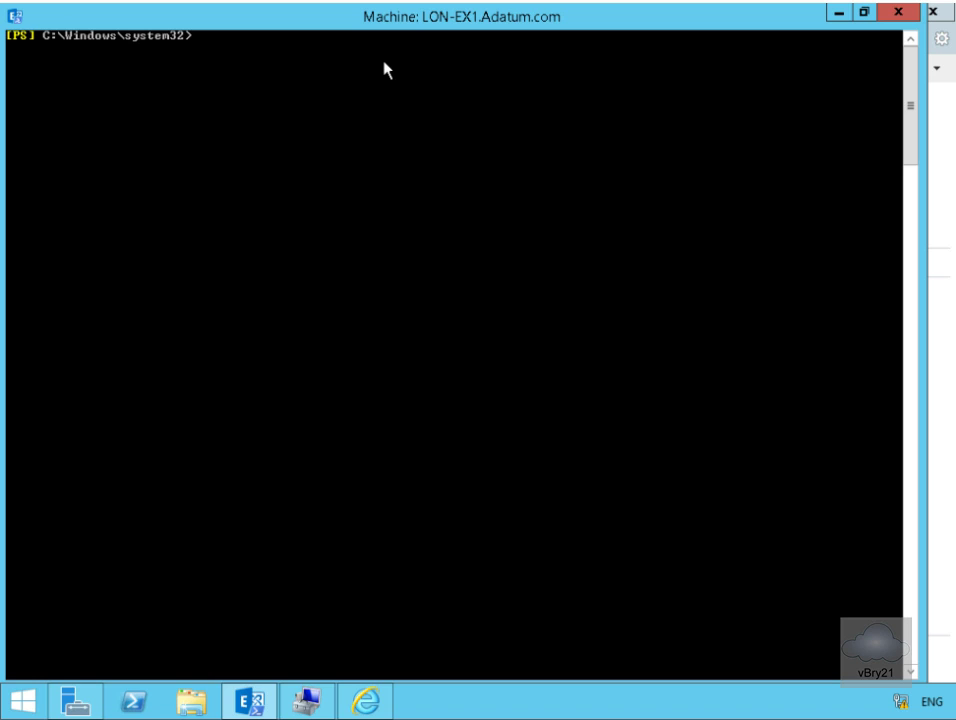
{"action": "type", "text": "cls"}
{"action": "key", "text": "Return"}
{"action": "right_click", "coordinate": [386, 70]}
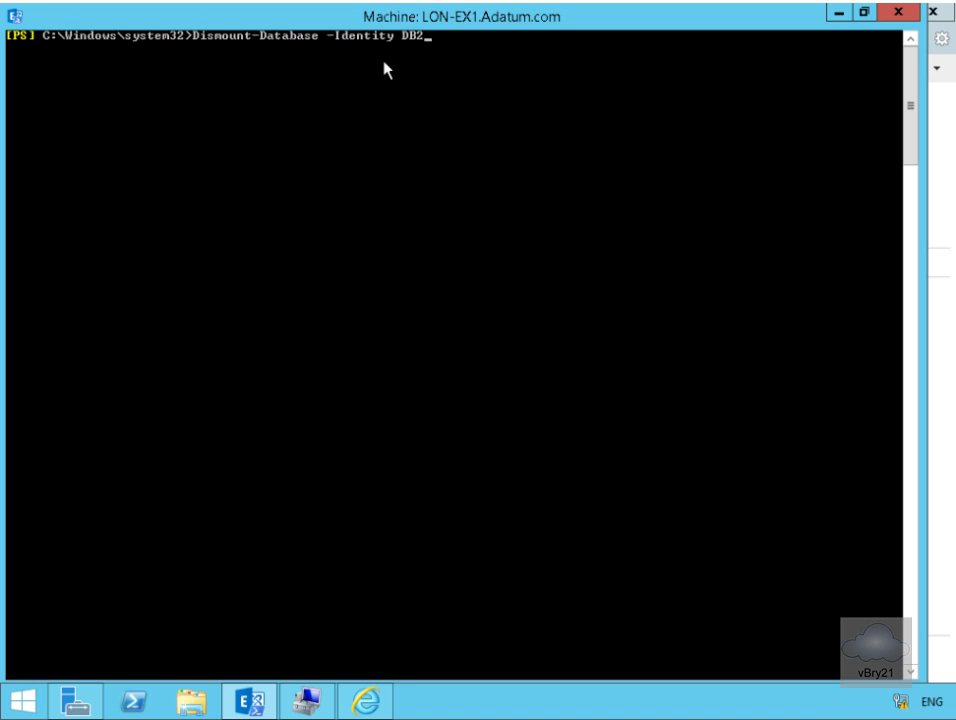
{"action": "key", "text": "Left"}
{"action": "key", "text": "Left"}
{"action": "key", "text": "Left"}
{"action": "key", "text": "Left"}
{"action": "key", "text": "Left"}
{"action": "key", "text": "Left"}
{"action": "key", "text": "Left"}
{"action": "key", "text": "Left"}
{"action": "key", "text": "Left"}
{"action": "key", "text": "Left"}
{"action": "key", "text": "Left"}
{"action": "key", "text": "Left"}
{"action": "key", "text": "Left"}
{"action": "key", "text": "Left"}
{"action": "key", "text": "Left"}
{"action": "key", "text": "Left"}
{"action": "key", "text": "Left"}
{"action": "key", "text": "Left"}
{"action": "key", "text": "Left"}
{"action": "key", "text": "Left"}
{"action": "key", "text": "Left"}
{"action": "key", "text": "Left"}
{"action": "key", "text": "Left"}
{"action": "key", "text": "Delete"}
{"action": "key", "text": "Delete"}
{"action": "key", "text": "Delete"}
{"action": "key", "text": "Return"}
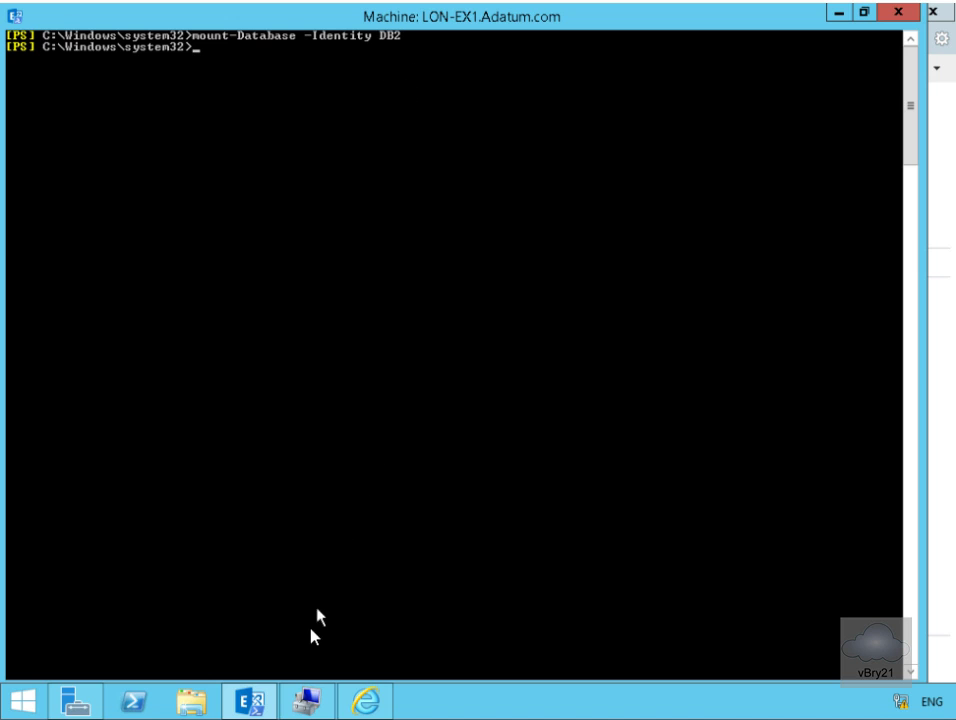
- Reopen DB2's properties to check circular logging, the 2.2 GB send limit and 20-day deleted item retention
{"action": "left_click", "coordinate": [313, 520]}
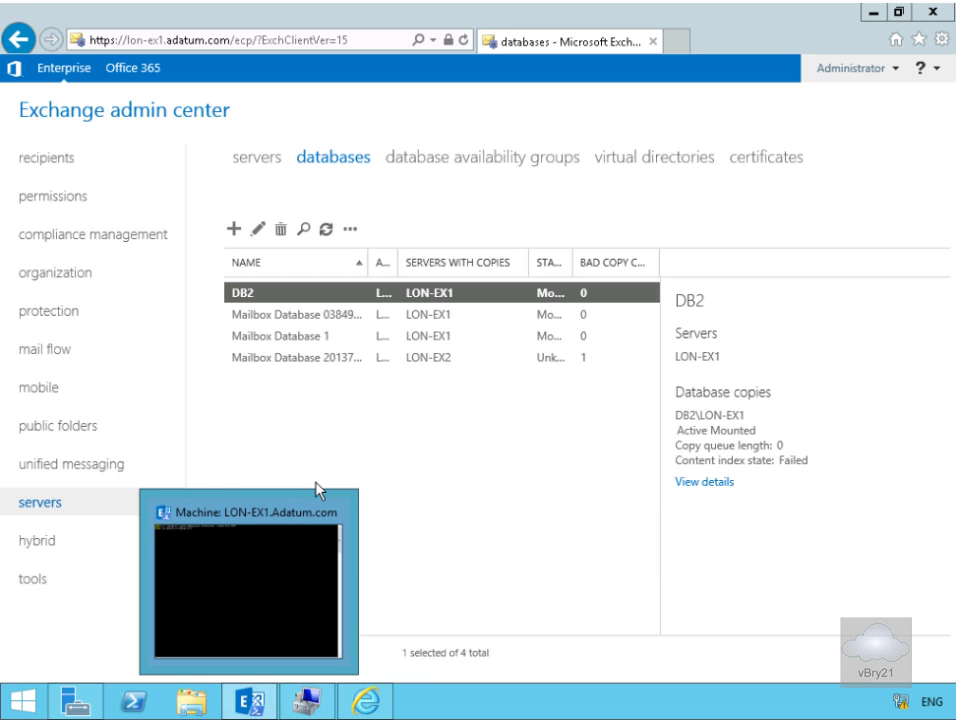
{"action": "left_click", "coordinate": [258, 229]}
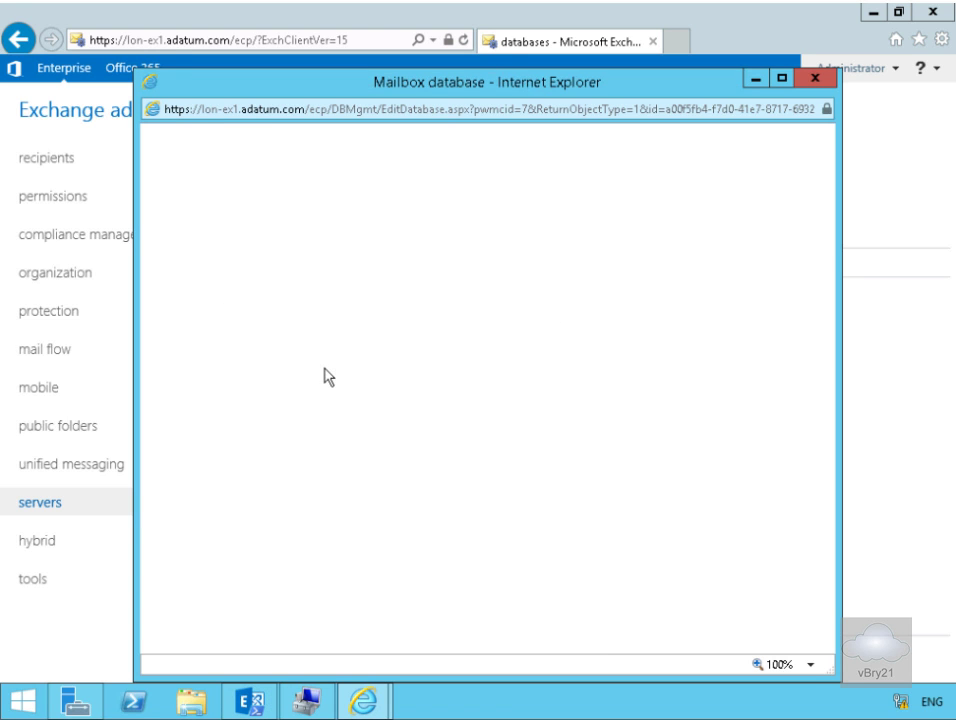
{"action": "left_click", "coordinate": [224, 222]}
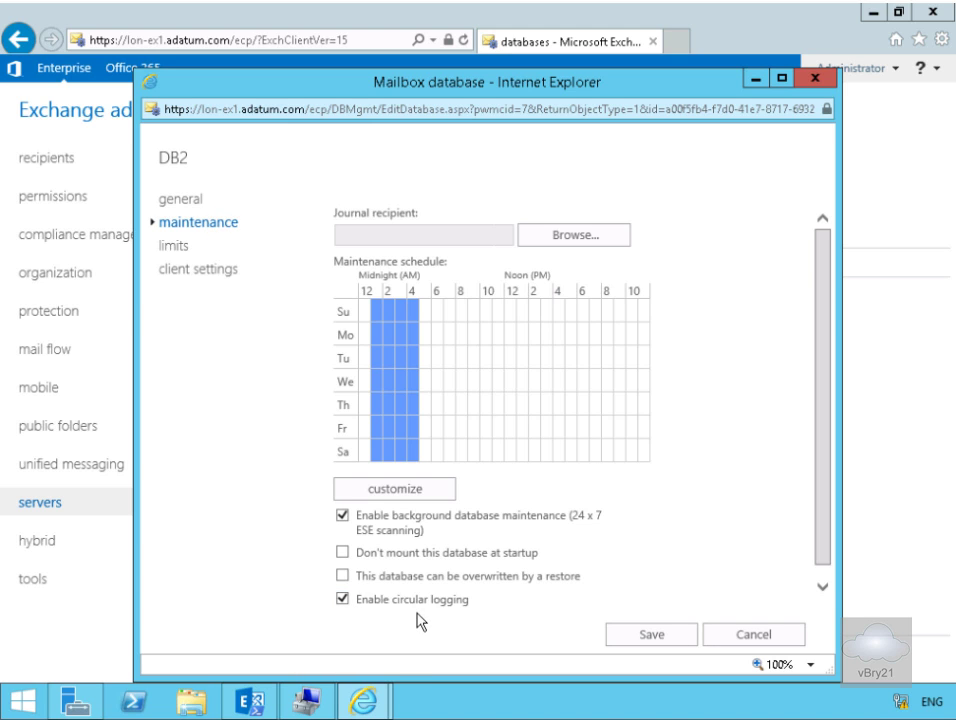
{"action": "left_click", "coordinate": [177, 250]}
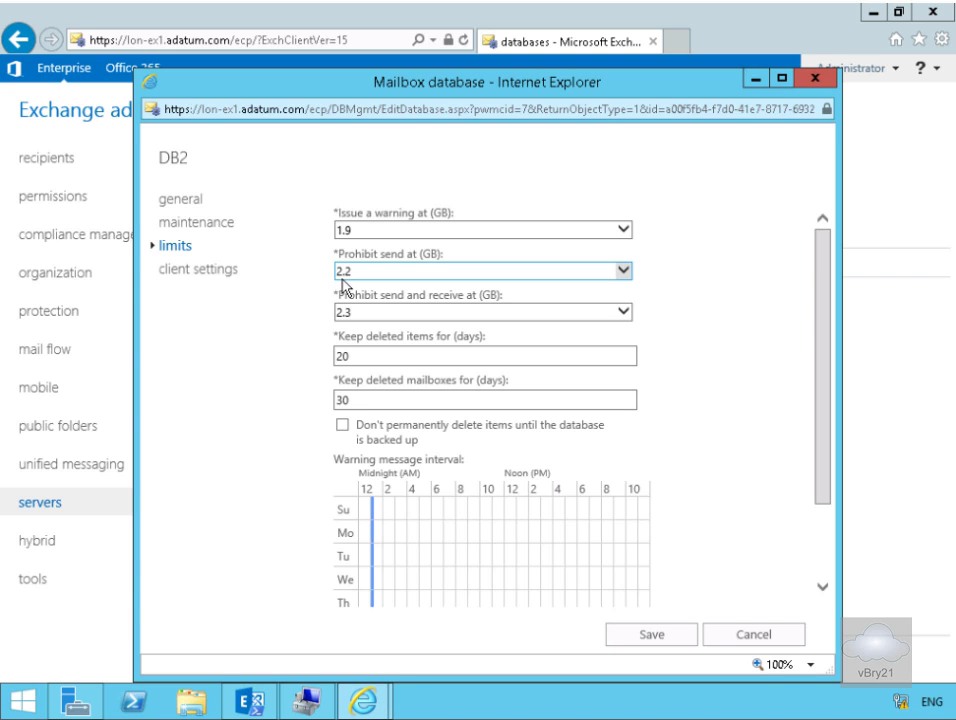
{"action": "left_click", "coordinate": [215, 223]}
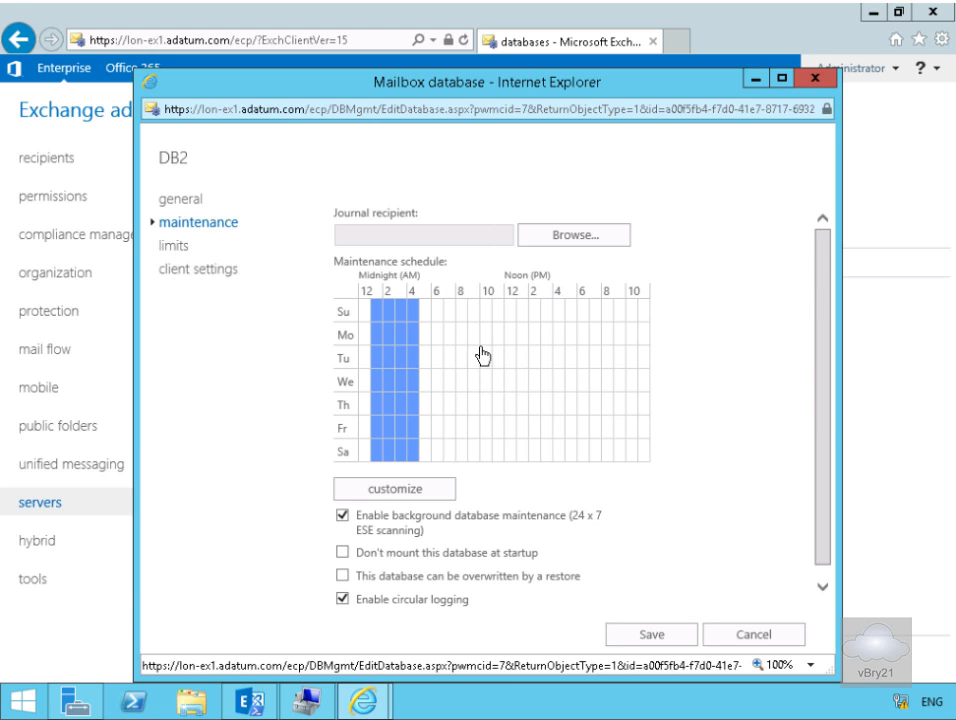
{"action": "left_click_drag", "start_coordinate": [822, 428], "coordinate": [828, 495]}
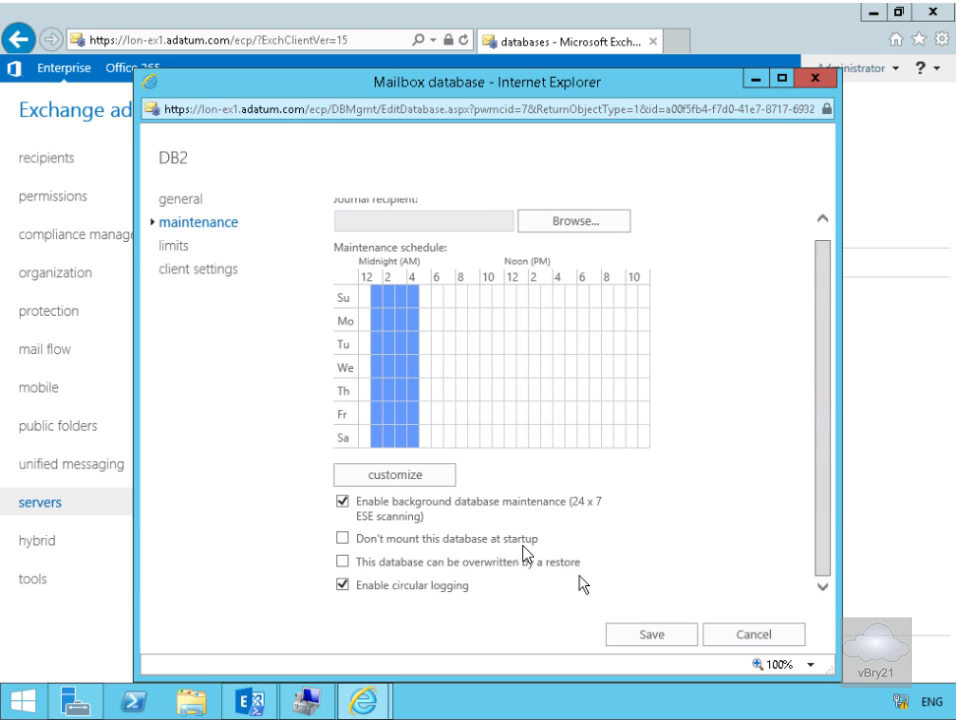
{"action": "left_click", "coordinate": [195, 271]}
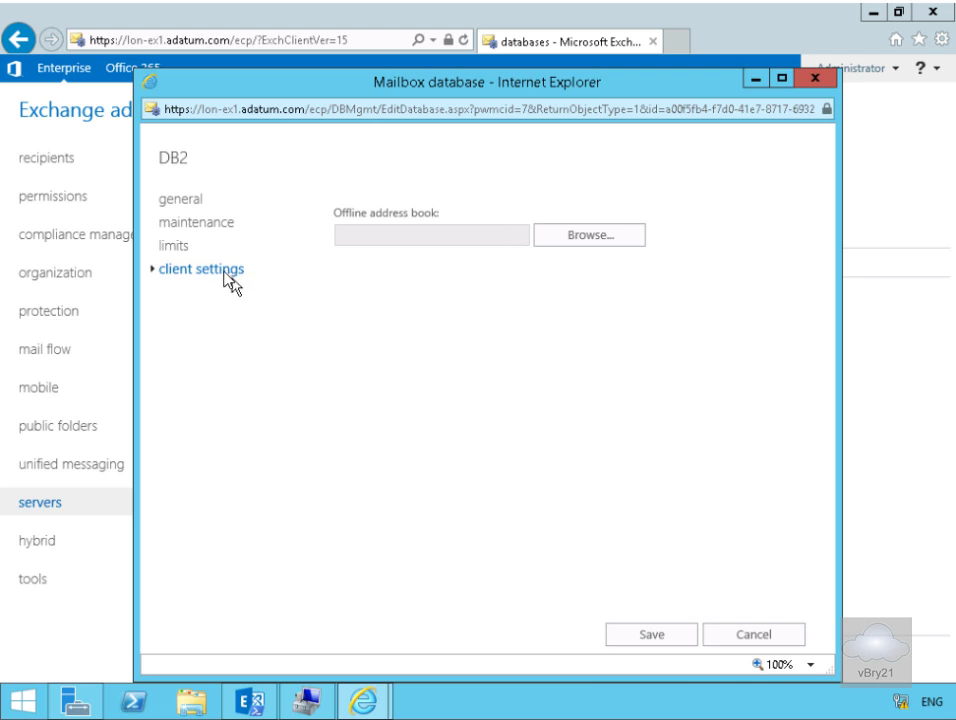
{"action": "left_click", "coordinate": [182, 248]}
{"action": "left_click", "coordinate": [343, 363]}
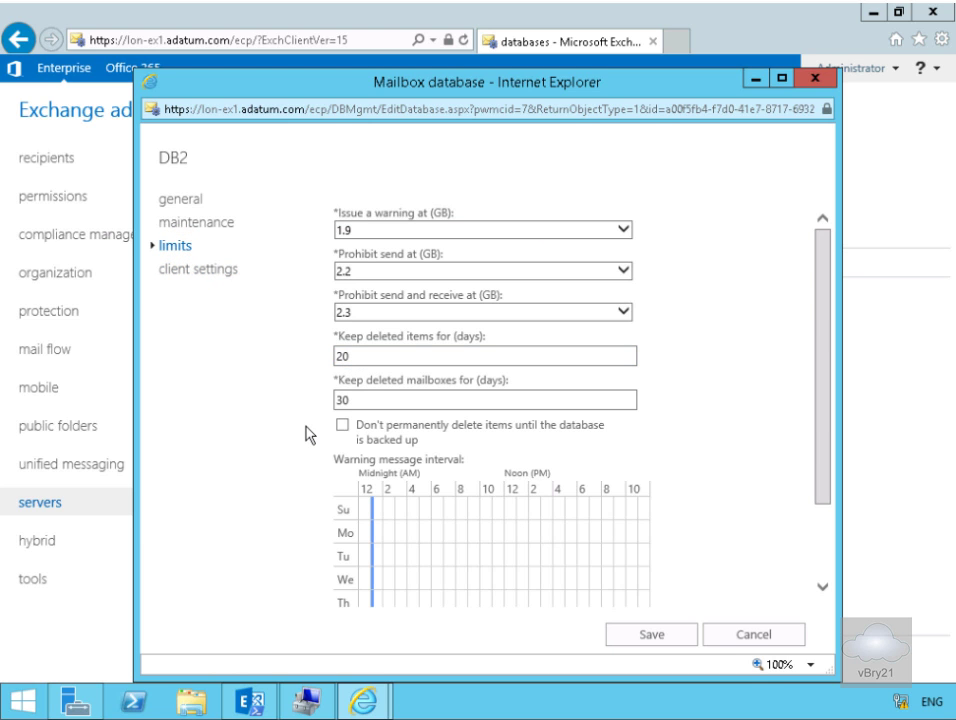